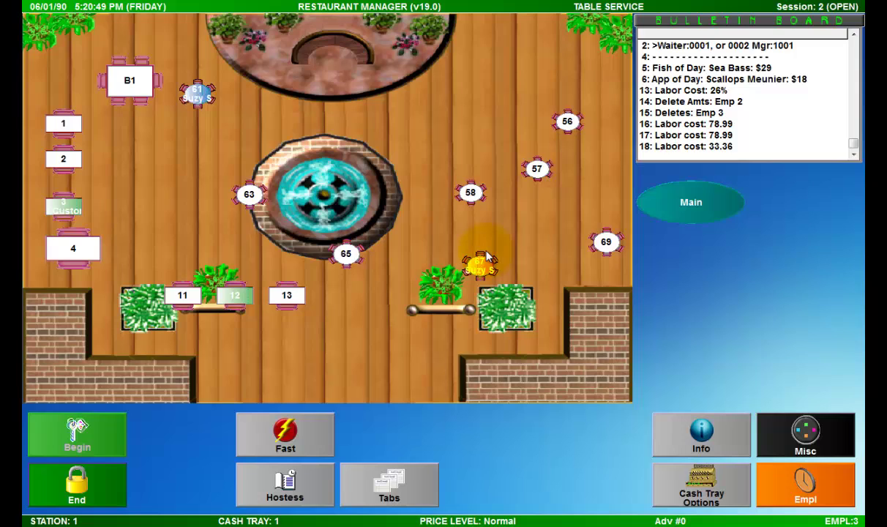
# - Bring up the hostess wait list showing parties of 1, 1, 2 and 3 guests
pyautogui.click(316, 481)
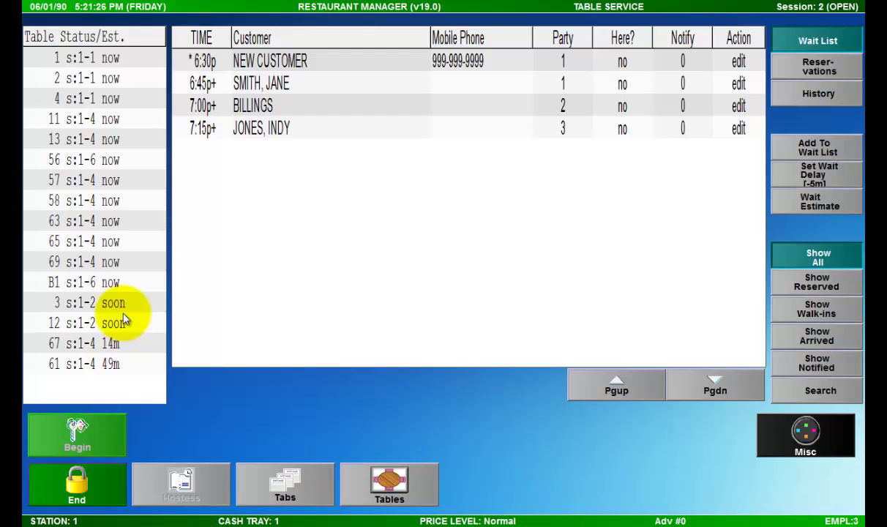
pyautogui.click(113, 350)
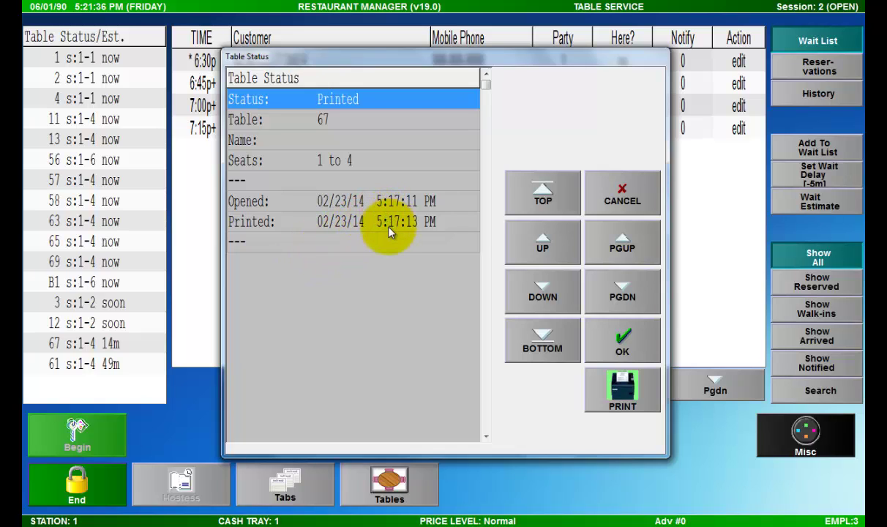
pyautogui.click(597, 339)
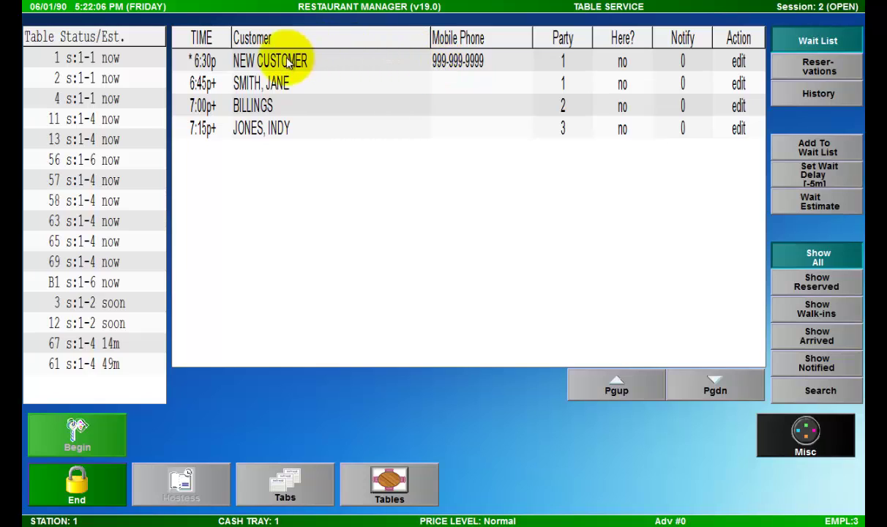
# - Reschedule NEW CUSTOMER from 6:30p to 6:45p and set Here? to YES
pyautogui.click(206, 65)
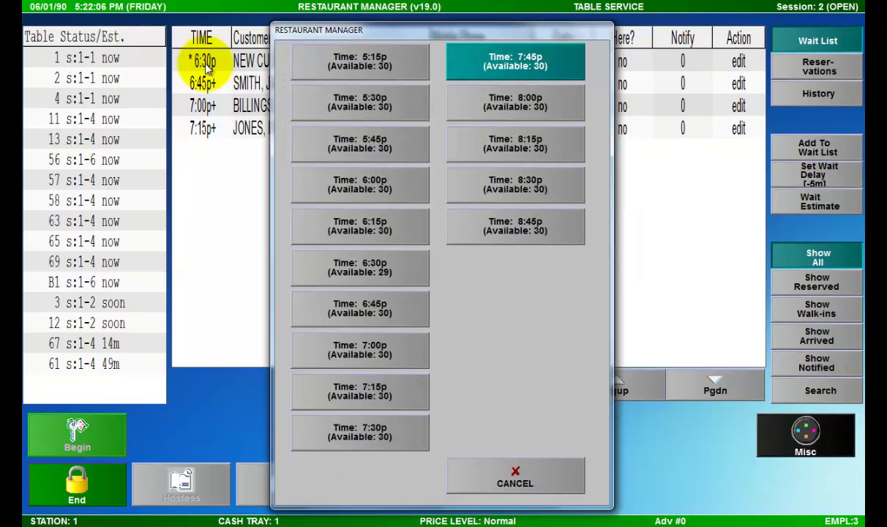
pyautogui.click(340, 309)
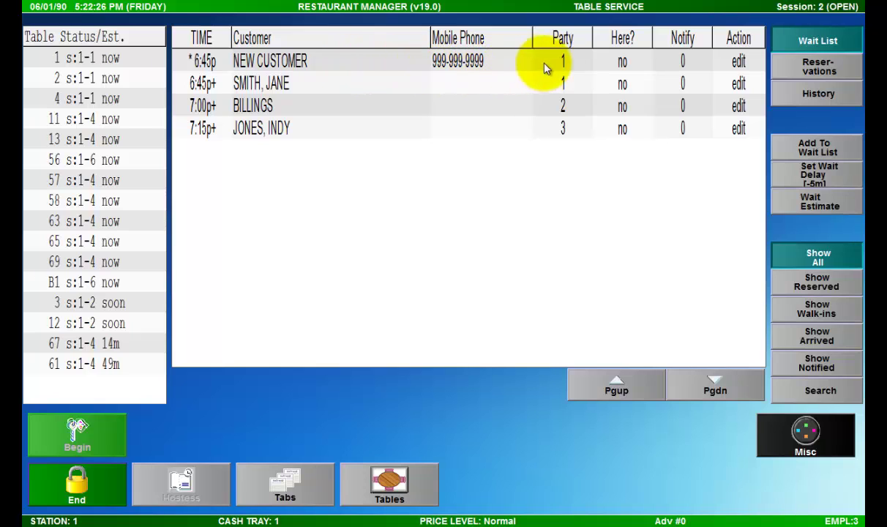
pyautogui.click(622, 64)
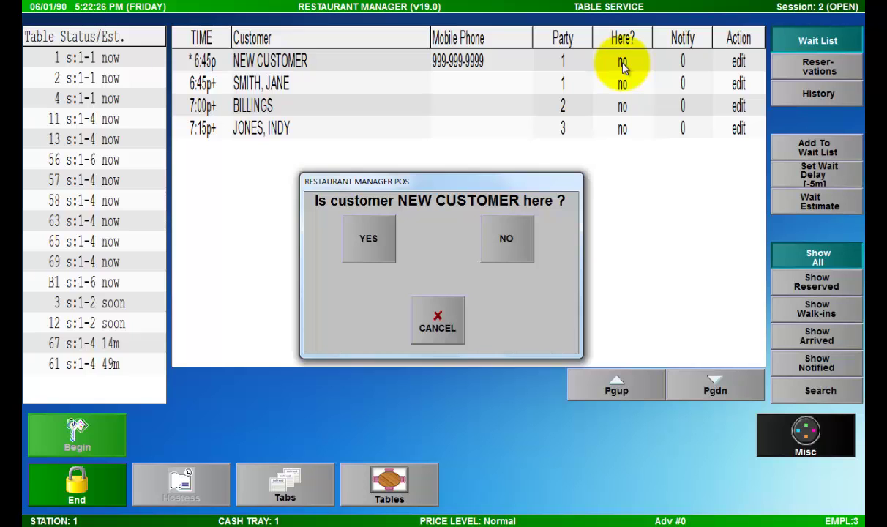
pyautogui.click(388, 251)
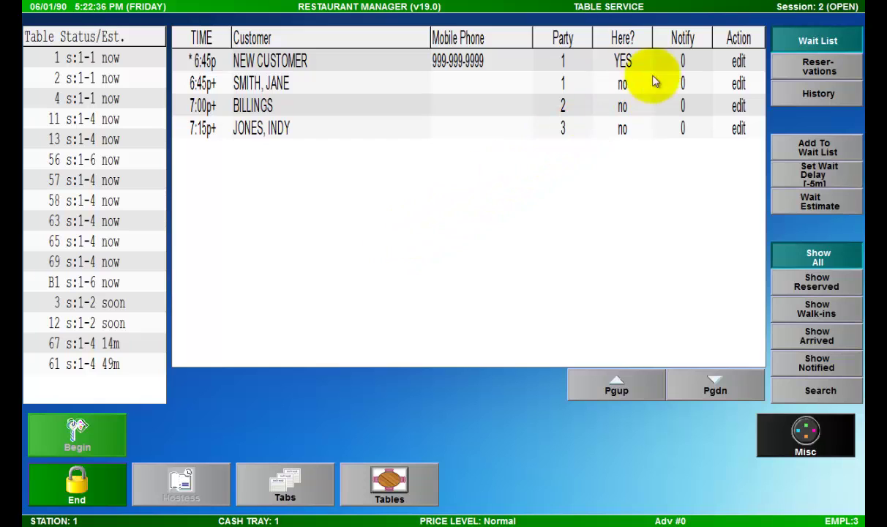
# - Transfer the NEW CUSTOMER party to table 1 under the chosen employee
pyautogui.click(737, 62)
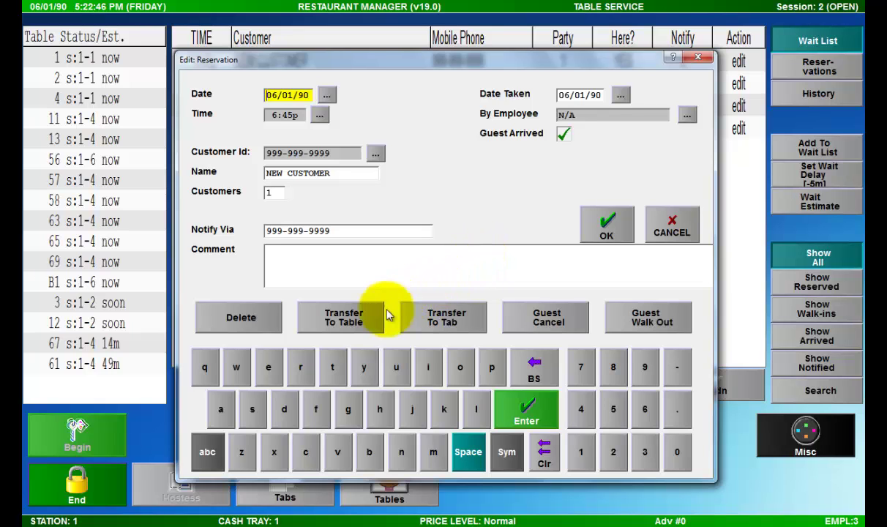
pyautogui.click(366, 317)
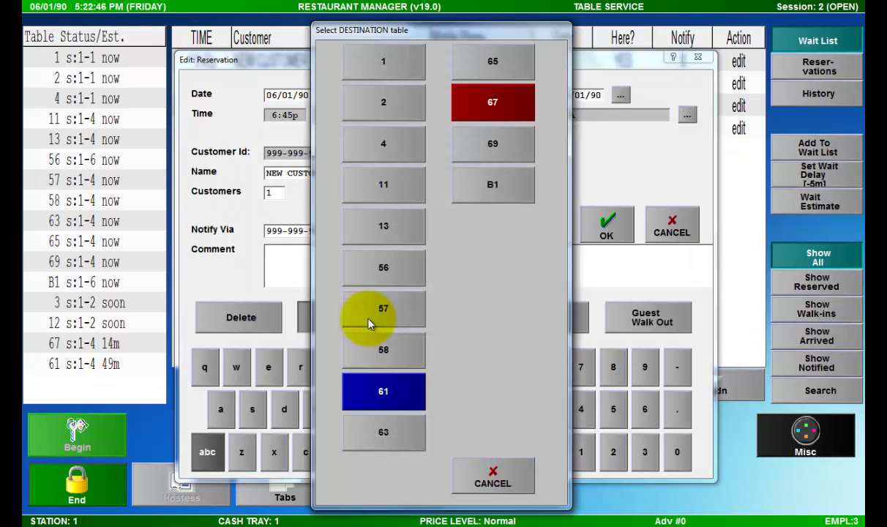
pyautogui.click(384, 63)
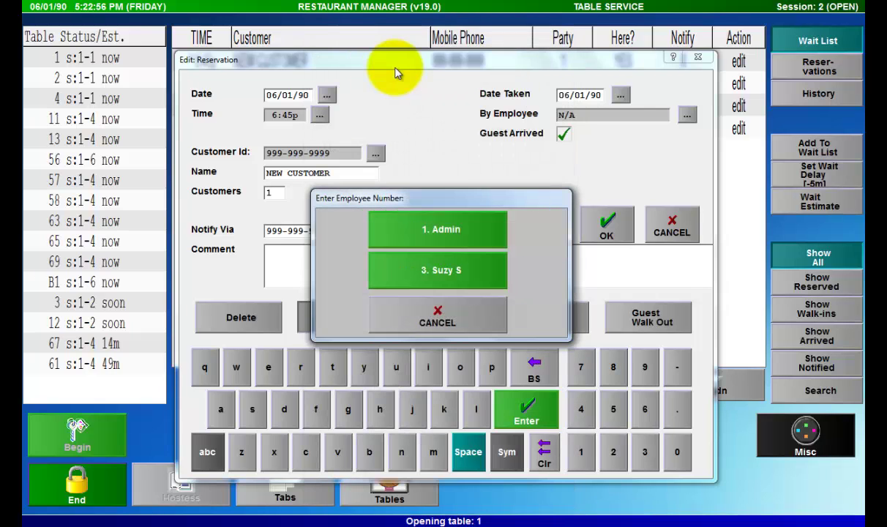
pyautogui.click(400, 273)
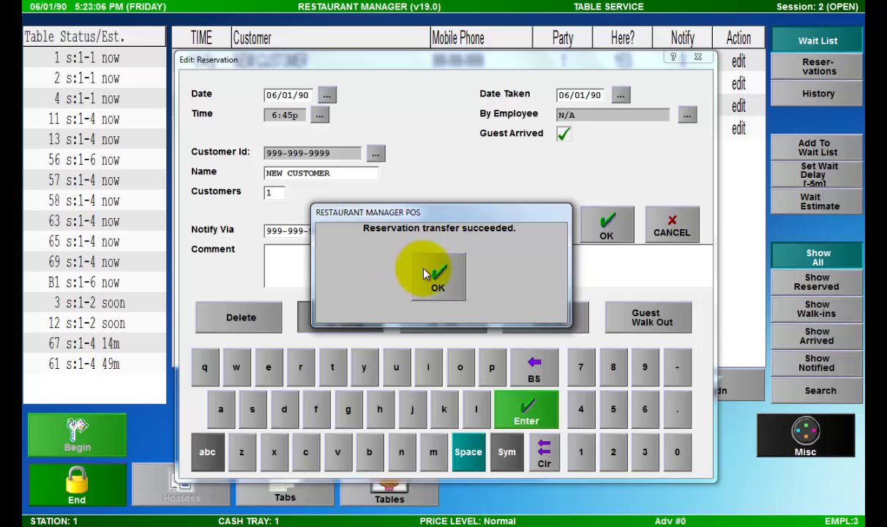
pyautogui.click(426, 274)
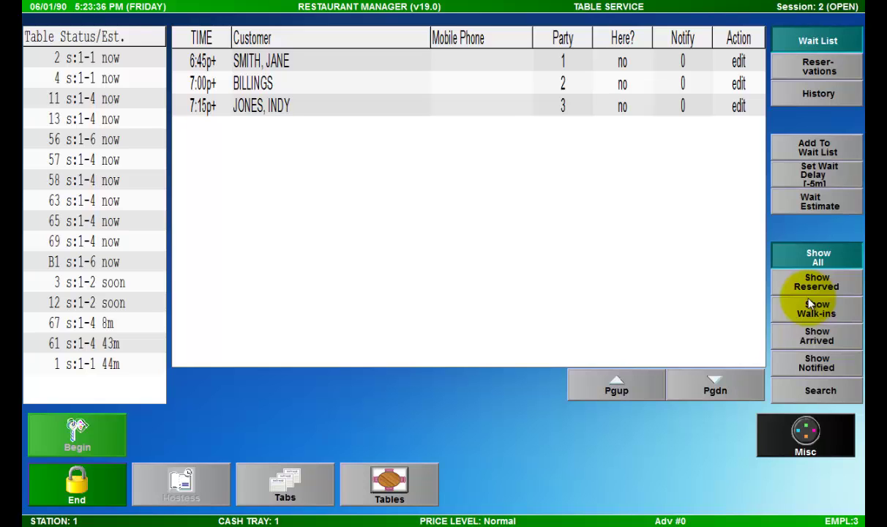
# - Search the wait list for names starting with 'sm', narrowing to SMITH, JANE
pyautogui.click(810, 394)
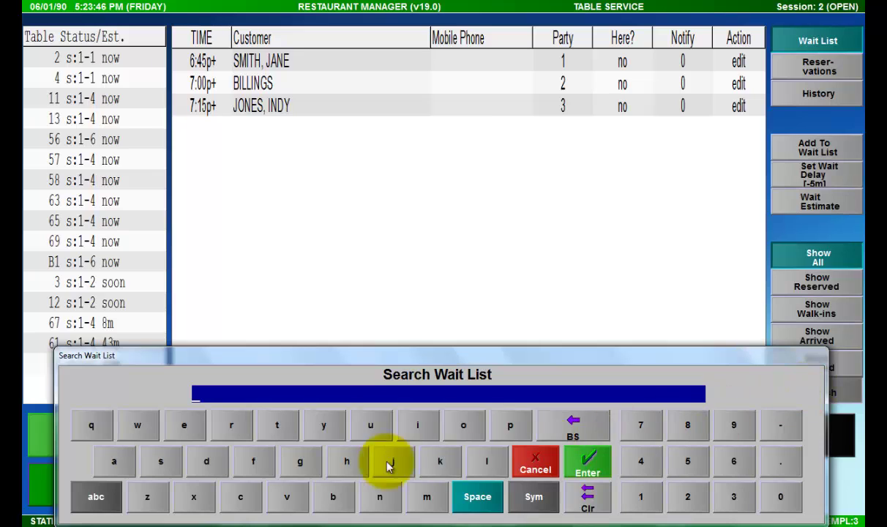
pyautogui.click(156, 467)
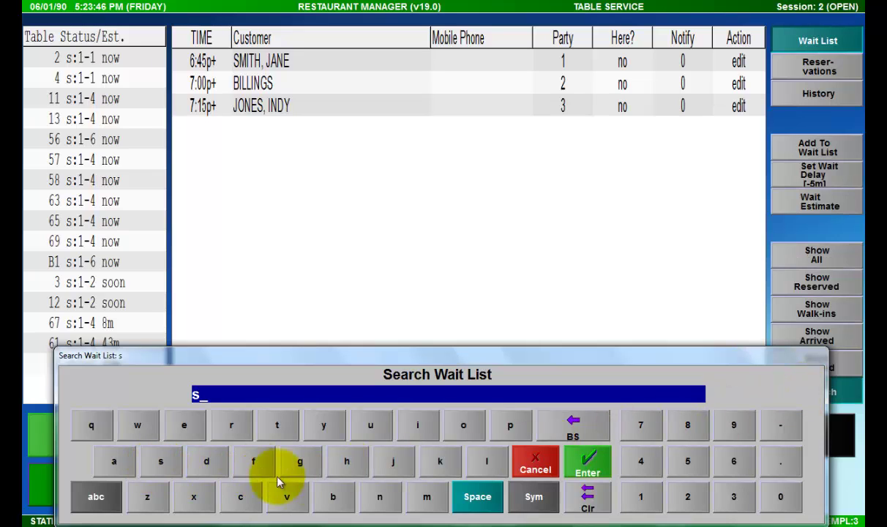
pyautogui.click(428, 498)
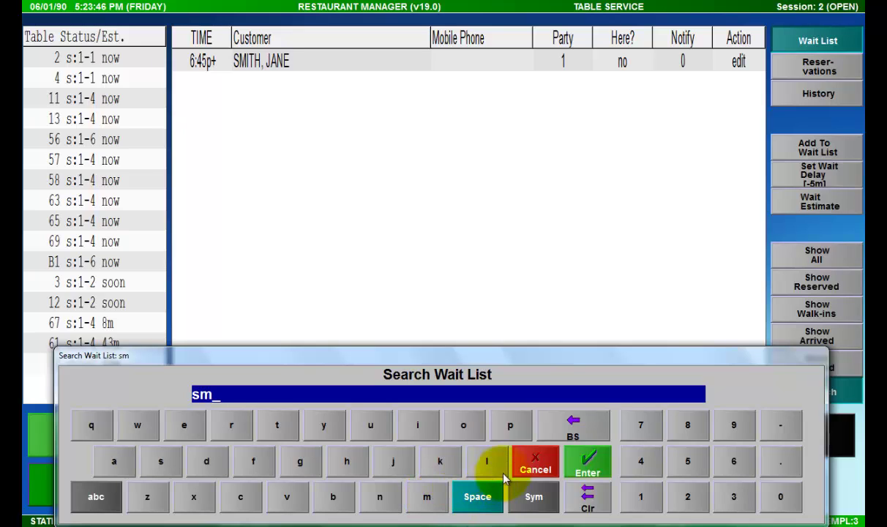
# - Cancel the search and change the wait delay from -5 to 0 minutes
pyautogui.click(533, 461)
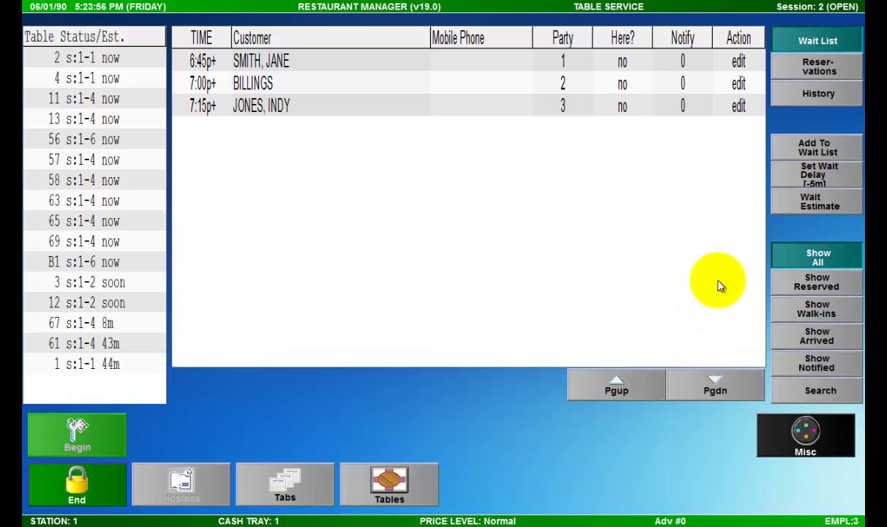
pyautogui.click(782, 174)
pyautogui.click(406, 404)
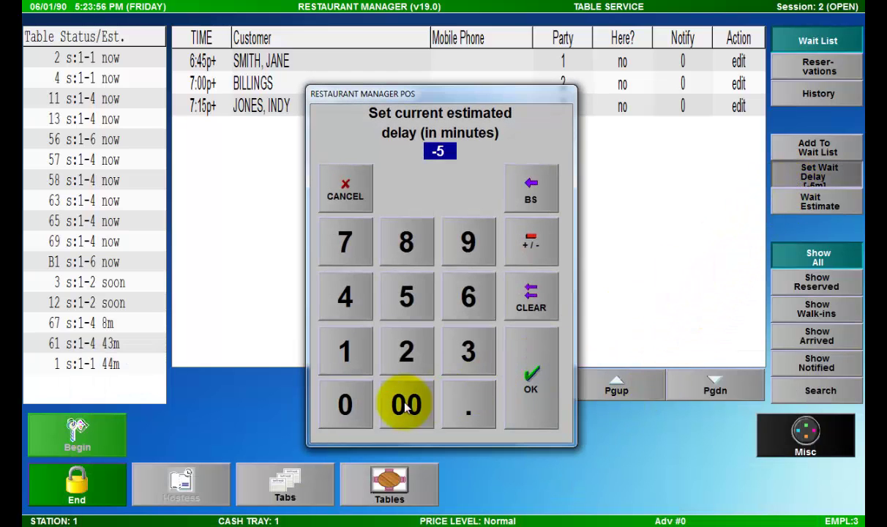
pyautogui.click(364, 405)
pyautogui.click(531, 384)
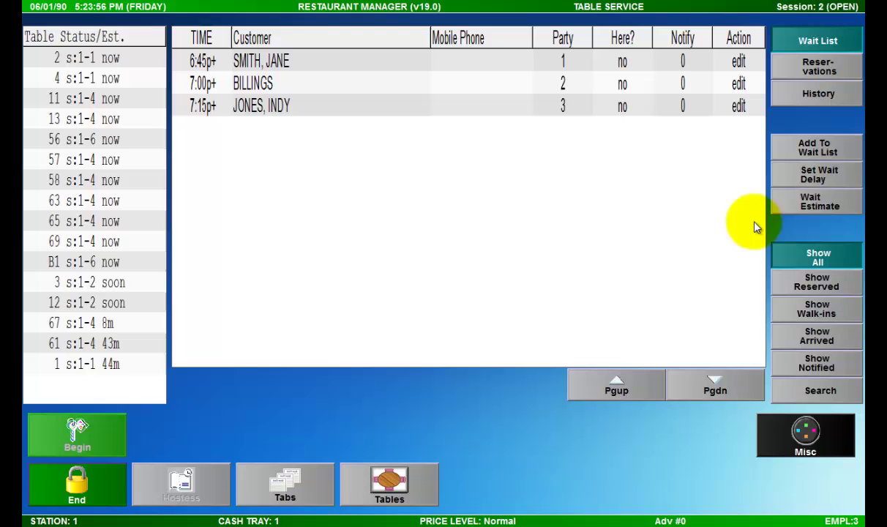
# - Add NEW CUSTOMER, found by phone number, to the wait list as a party of 4
pyautogui.click(851, 156)
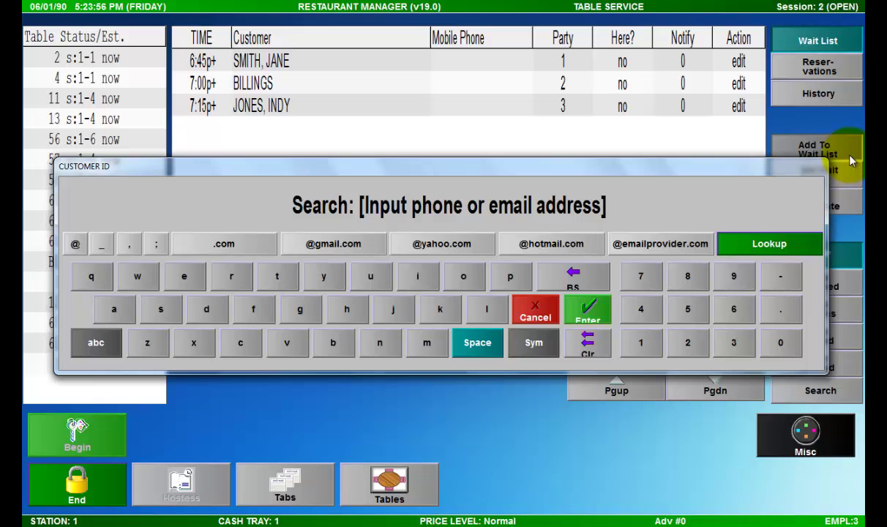
pyautogui.write('999999999999')
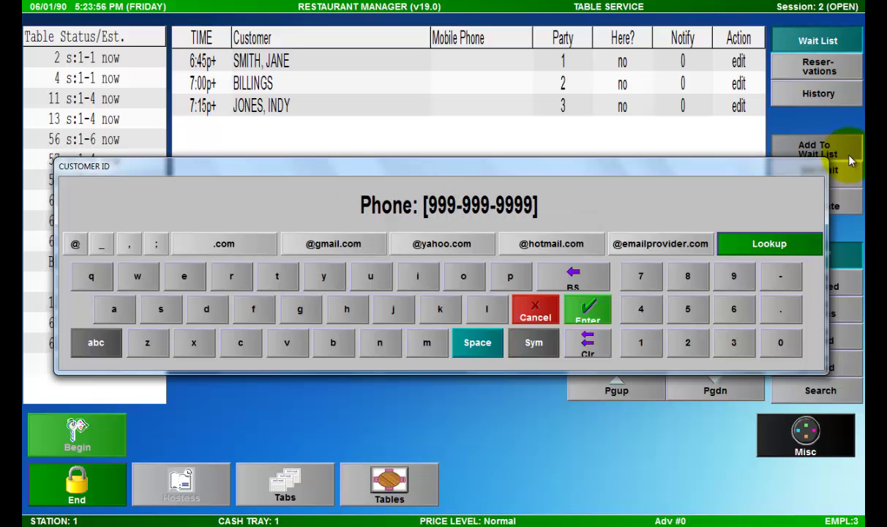
pyautogui.click(587, 311)
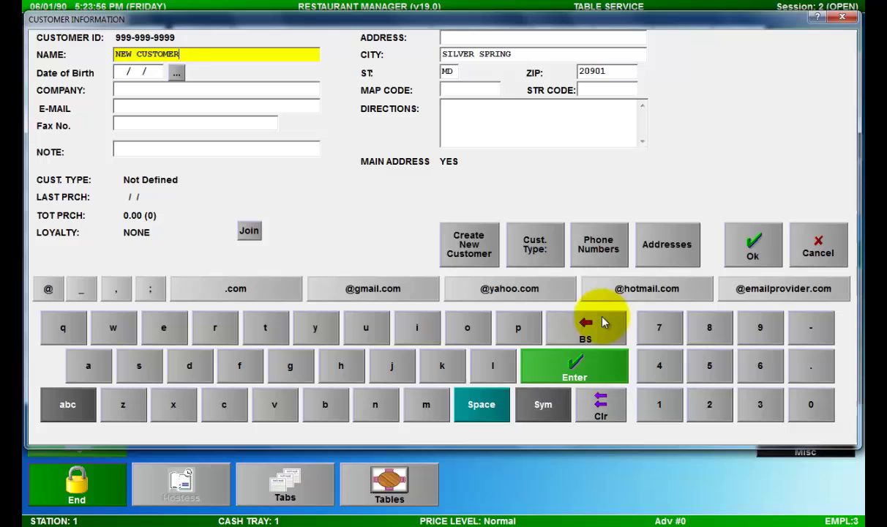
pyautogui.click(736, 252)
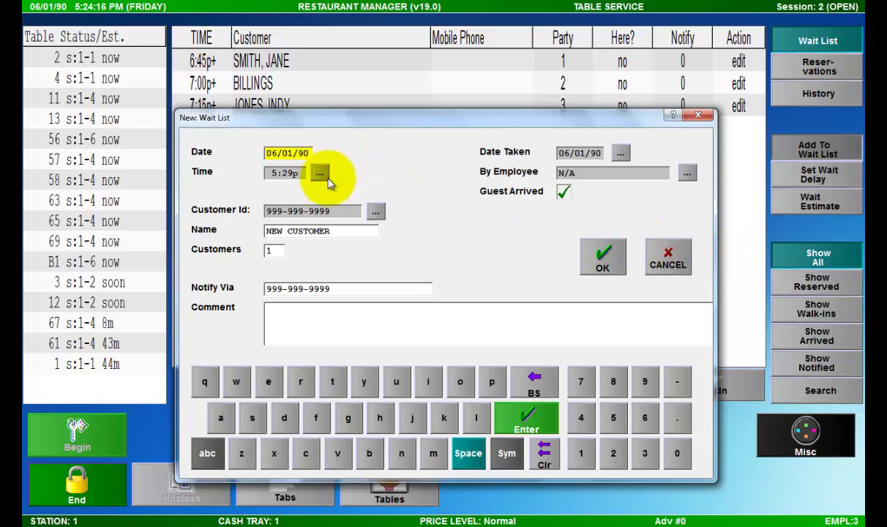
pyautogui.click(268, 251)
pyautogui.write('4')
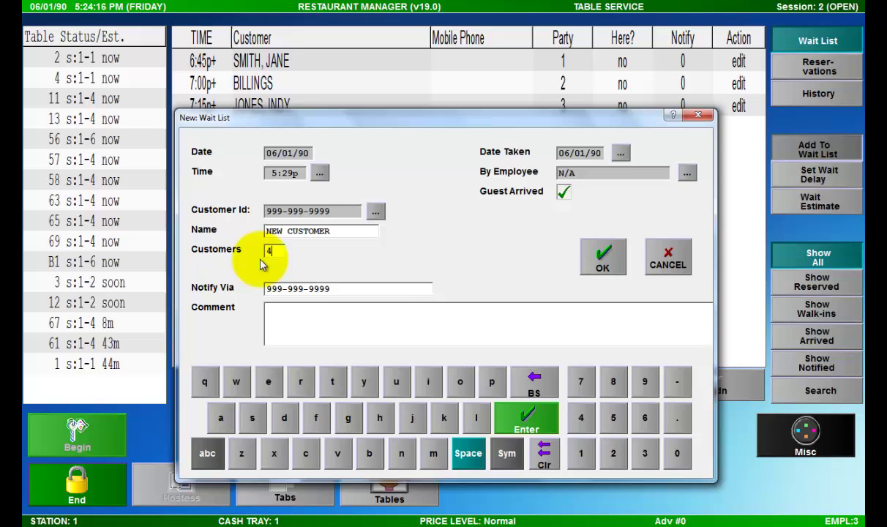
pyautogui.click(683, 178)
pyautogui.click(470, 264)
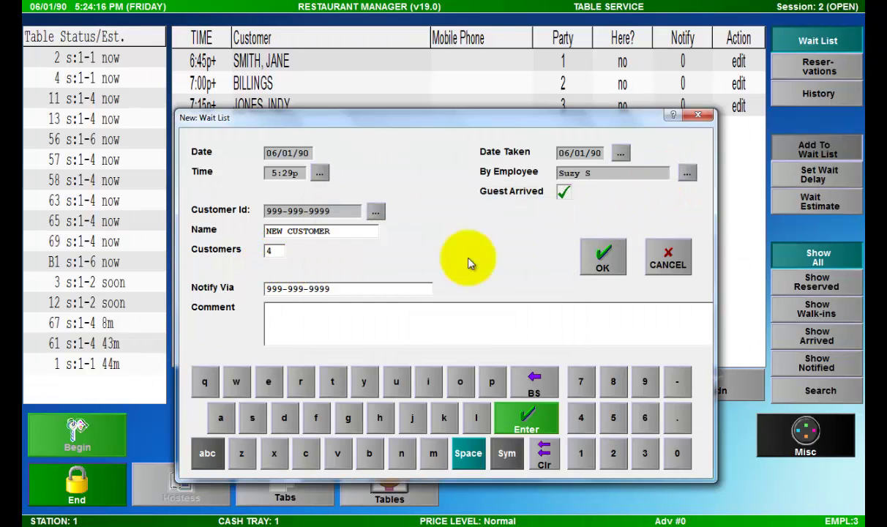
pyautogui.click(586, 265)
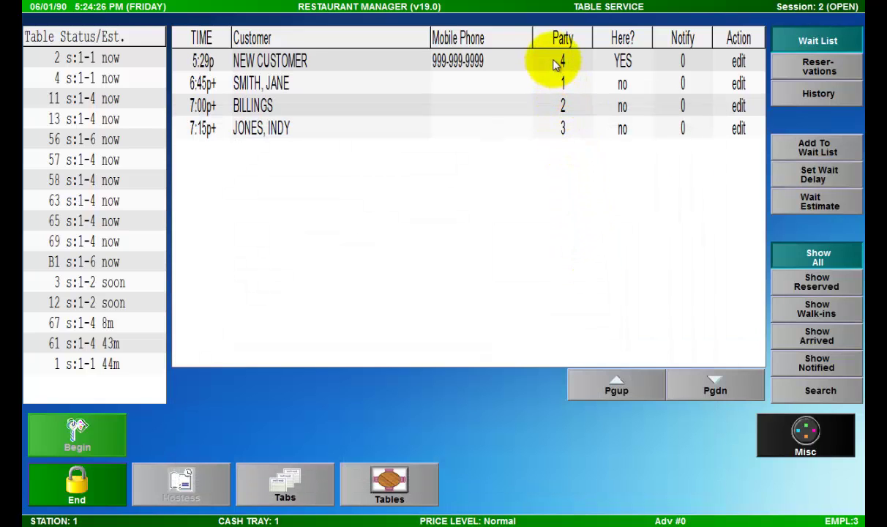
pyautogui.click(800, 202)
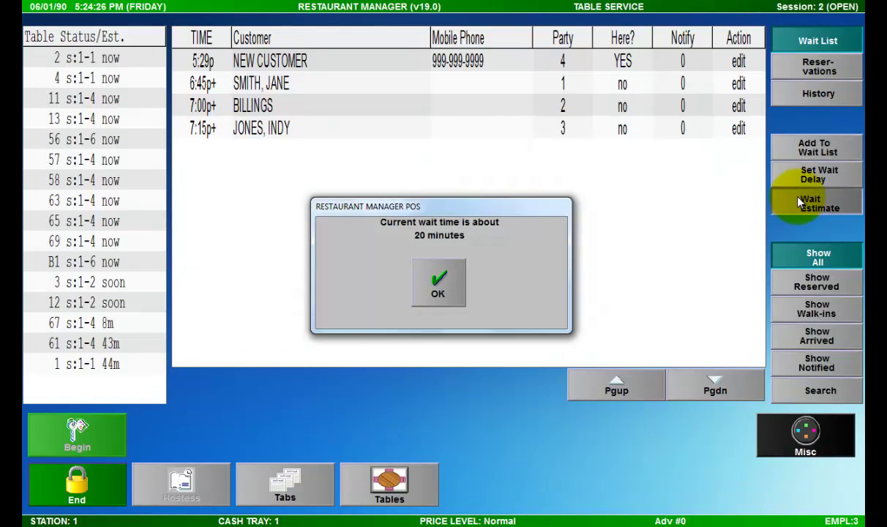
pyautogui.press('Return')
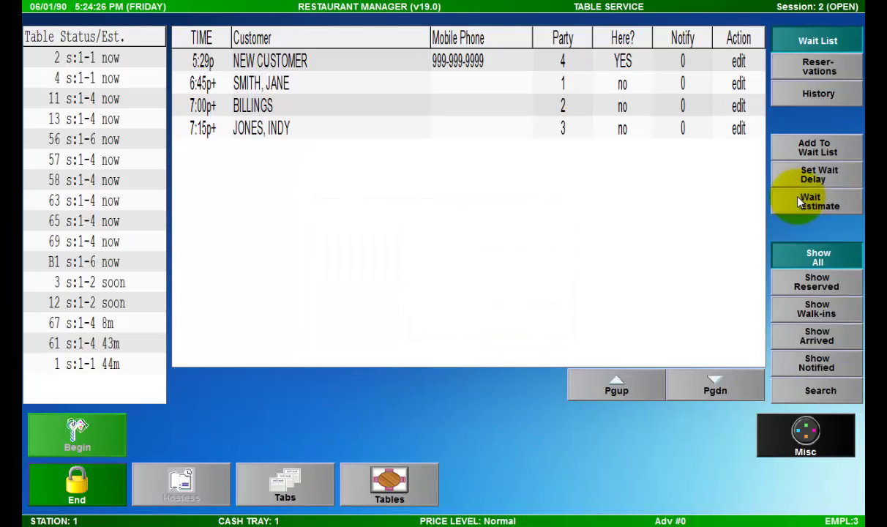
pyautogui.click(800, 202)
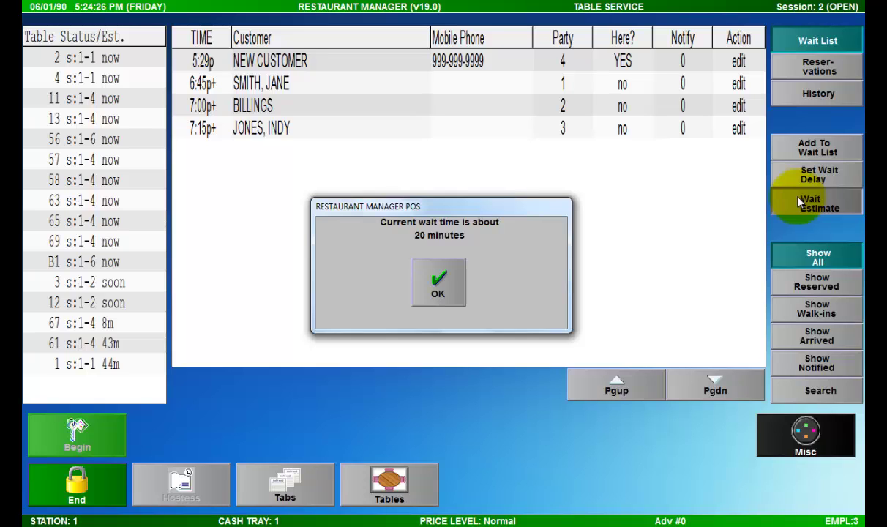
pyautogui.press('Return')
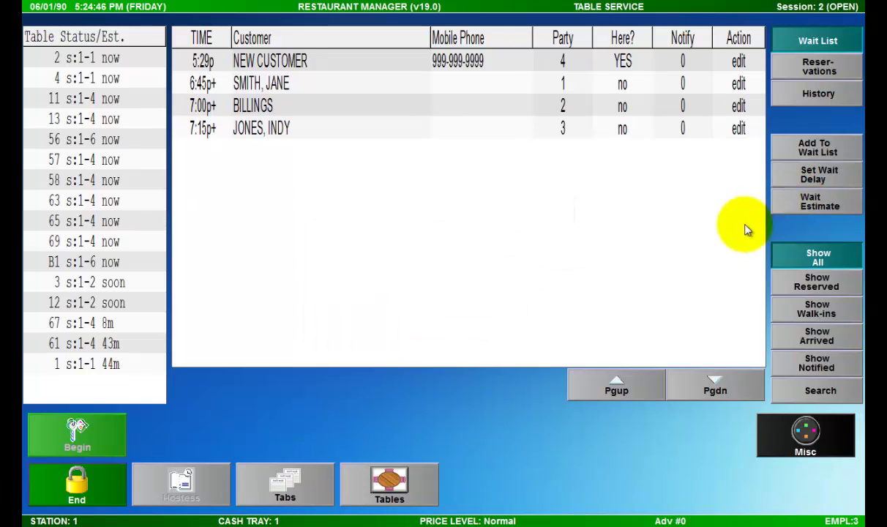
# - Set a 5-minute wait delay and check the resulting 25-minute wait estimate
pyautogui.click(785, 183)
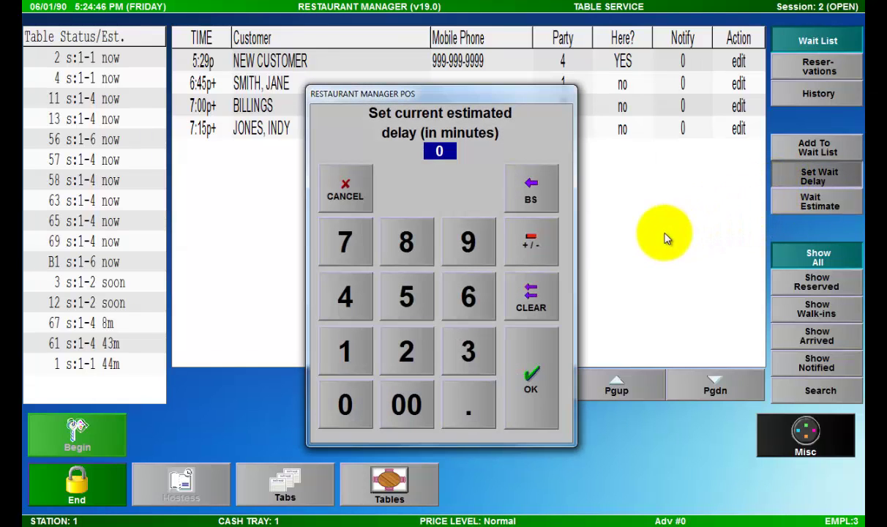
pyautogui.click(424, 312)
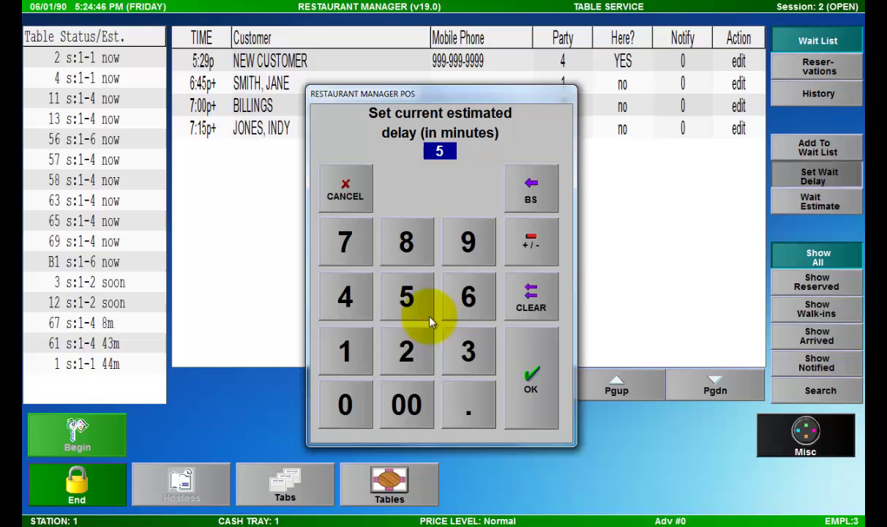
pyautogui.click(517, 367)
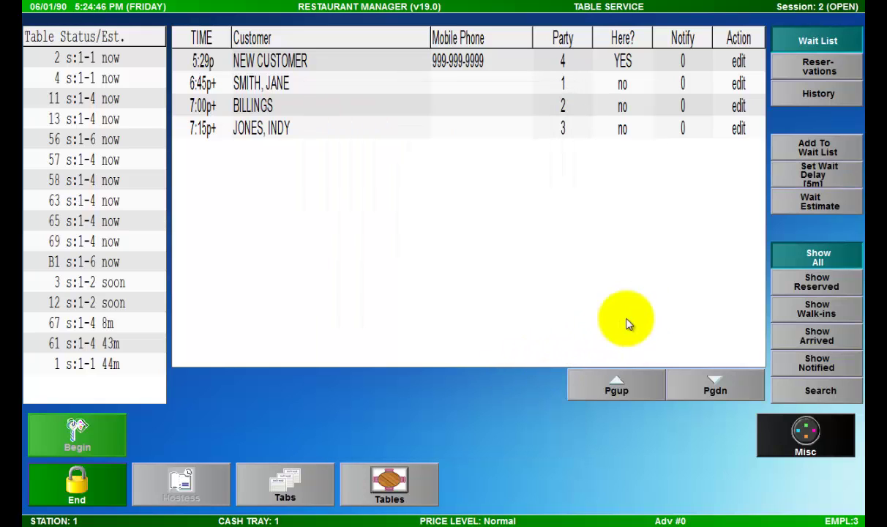
pyautogui.click(789, 208)
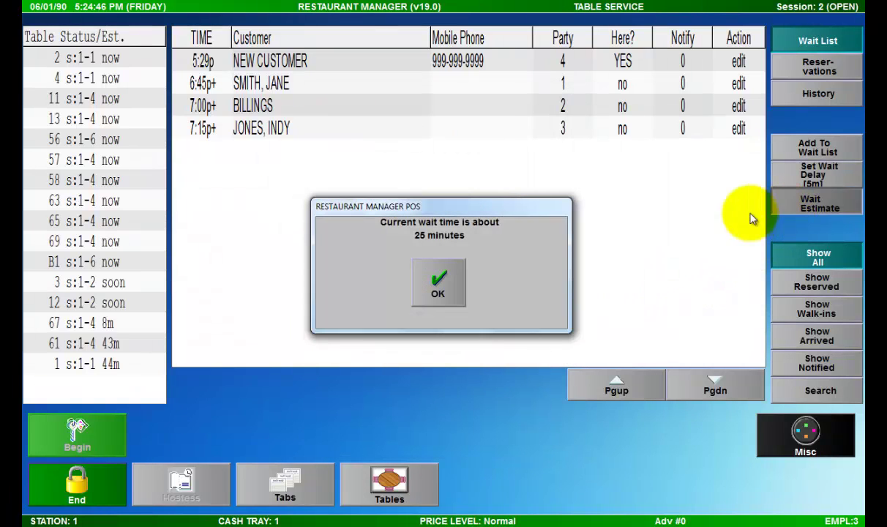
pyautogui.click(436, 272)
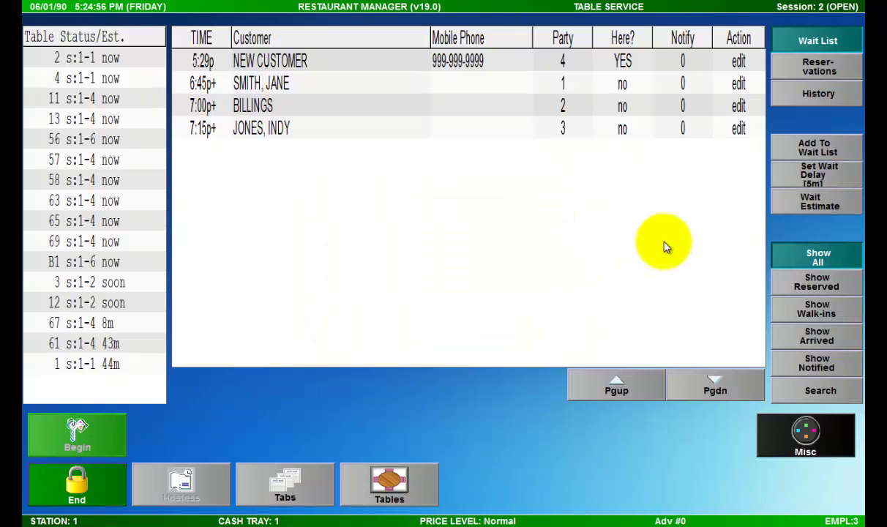
# - Change the wait delay to -5 minutes and confirm the estimate drops to 15 minutes
pyautogui.click(776, 176)
pyautogui.click(530, 241)
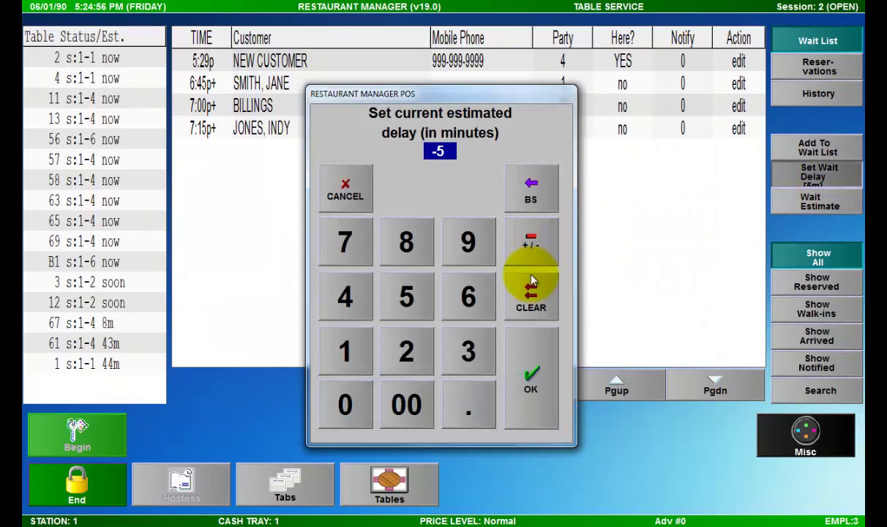
pyautogui.click(527, 366)
pyautogui.click(789, 208)
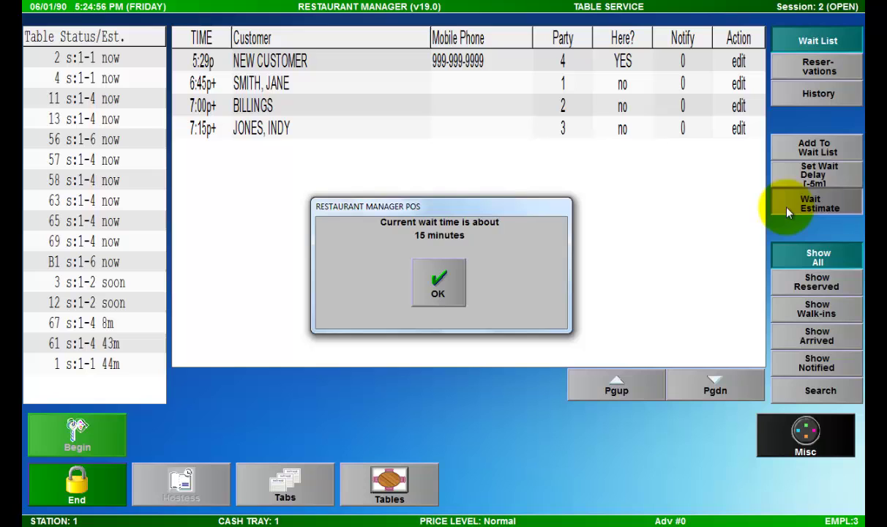
pyautogui.click(456, 278)
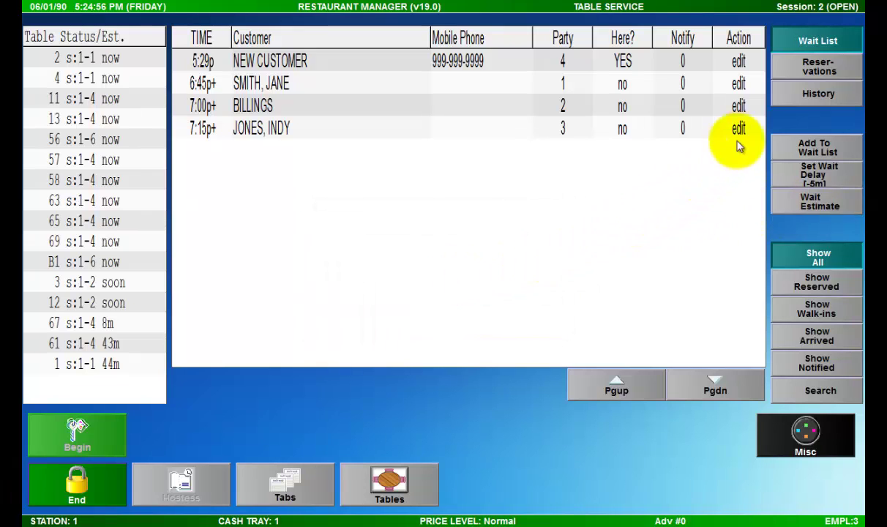
# - Show Friday June 1 '90 reservations, listing the 6:45p NEW CUSTOMER party of one
pyautogui.click(800, 74)
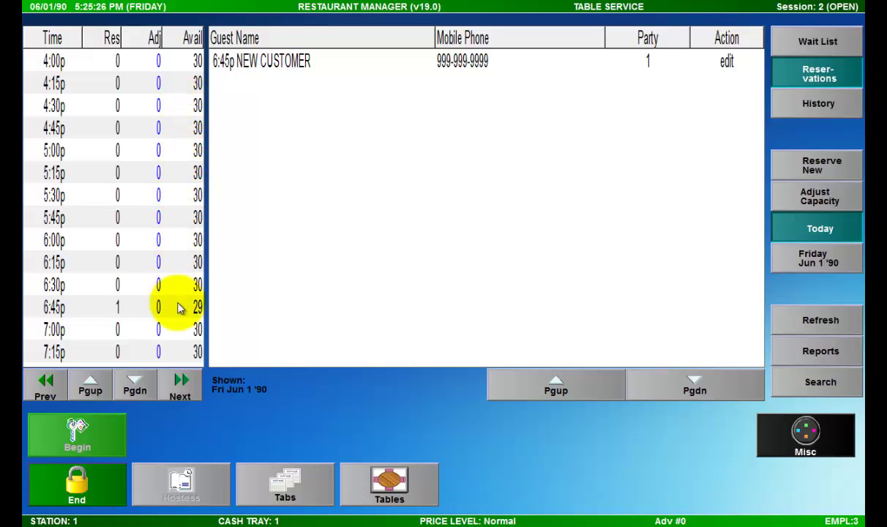
# - On Saturday June 2, raise the 4:30p reservation from 6 to 8 guests
pyautogui.click(179, 390)
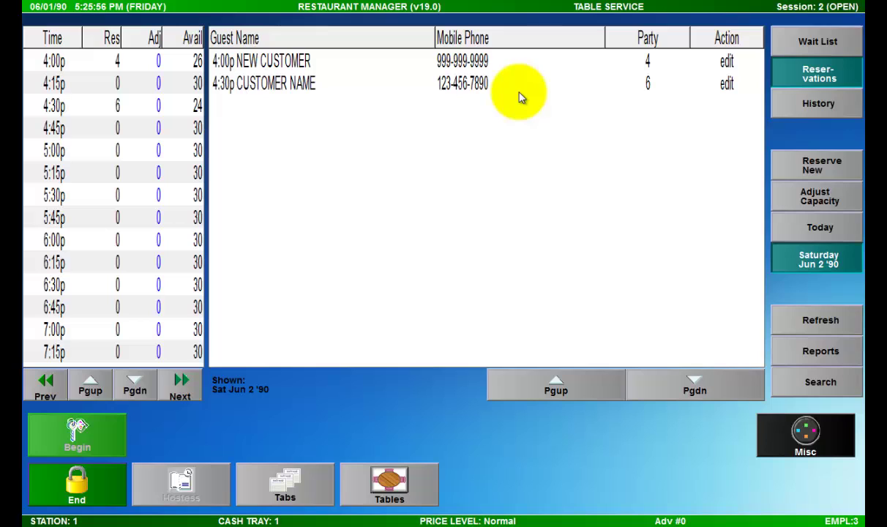
pyautogui.click(651, 85)
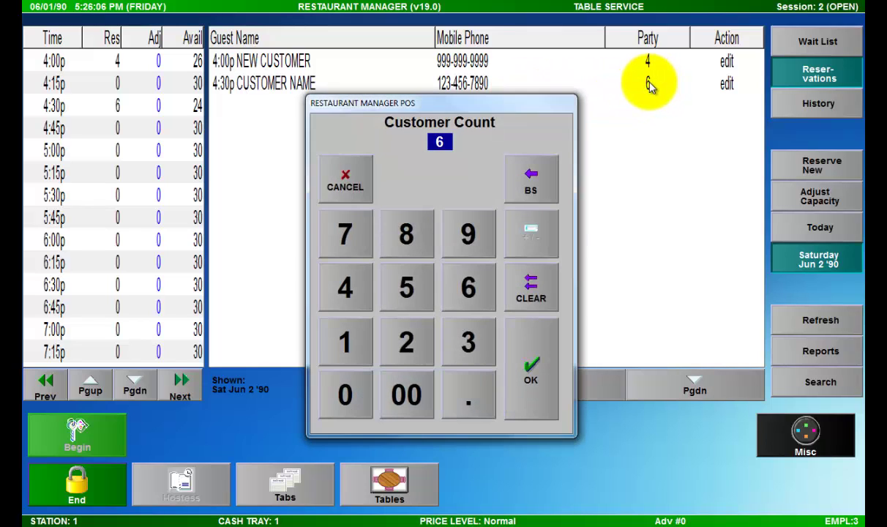
pyautogui.click(425, 236)
pyautogui.click(514, 352)
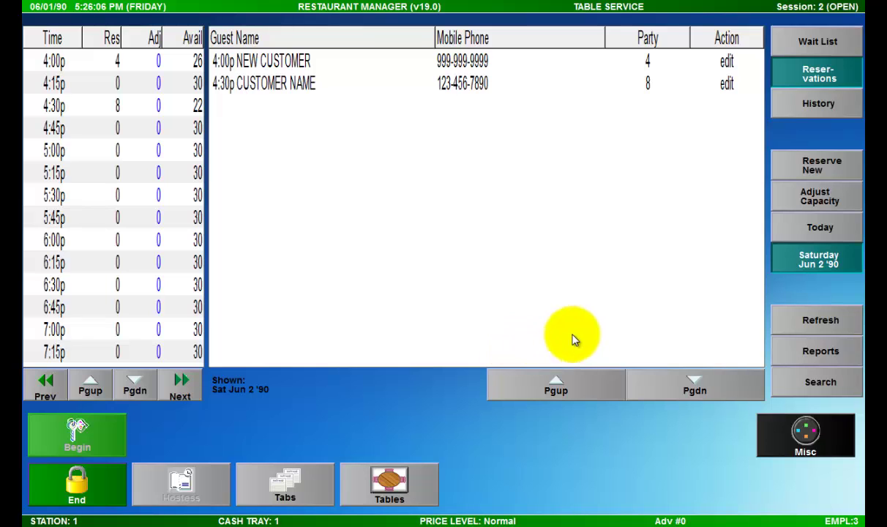
# - Start a new reservation for the customer looked up by phone number
pyautogui.click(808, 166)
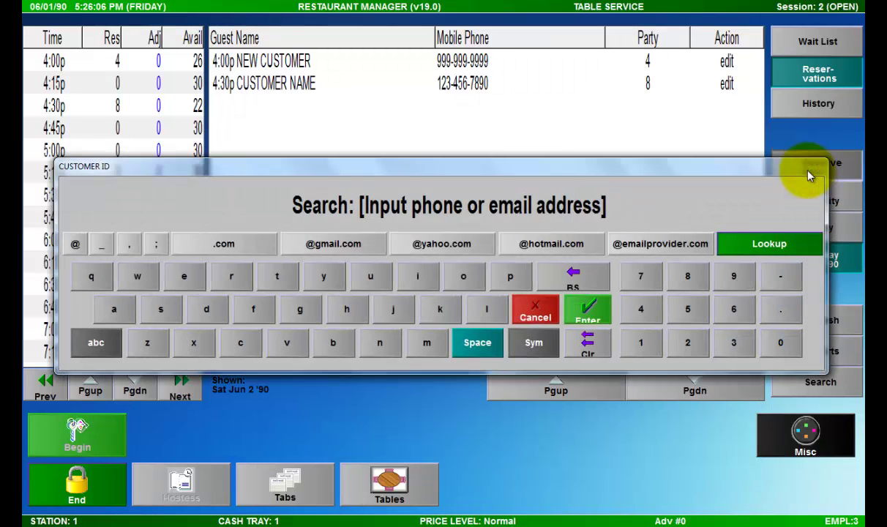
pyautogui.write('098-765-4321')
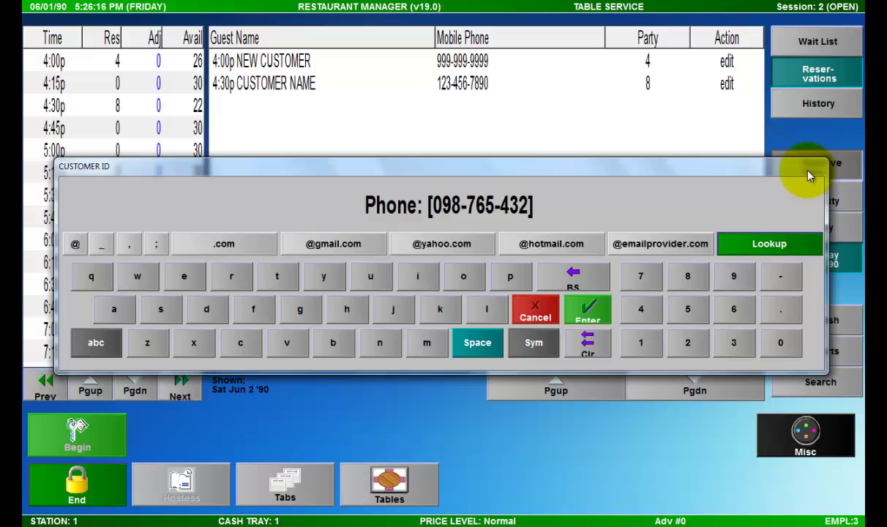
pyautogui.click(590, 313)
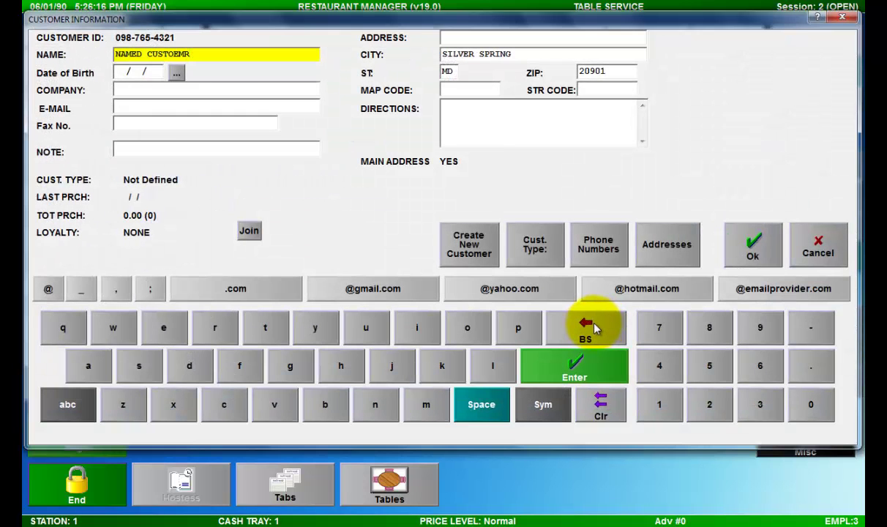
pyautogui.click(738, 257)
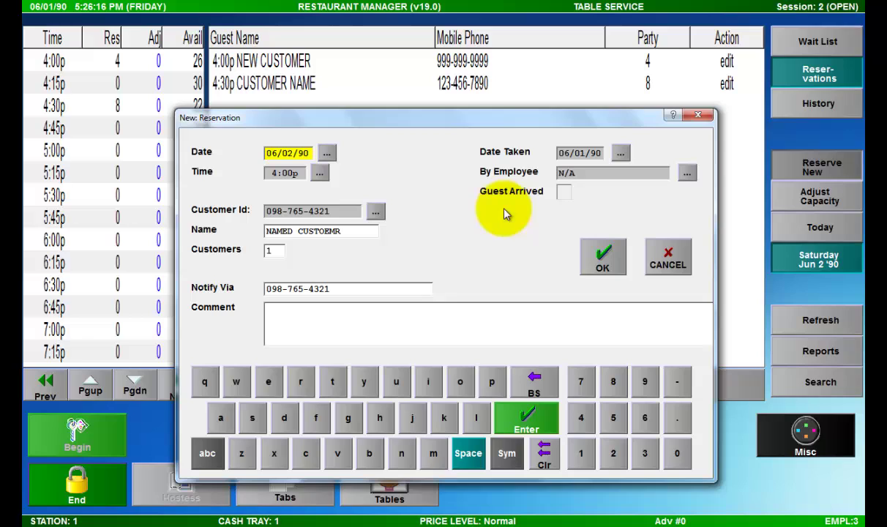
# - Set the reservation date to June 2 '90 and the time to 6:30p
pyautogui.click(328, 155)
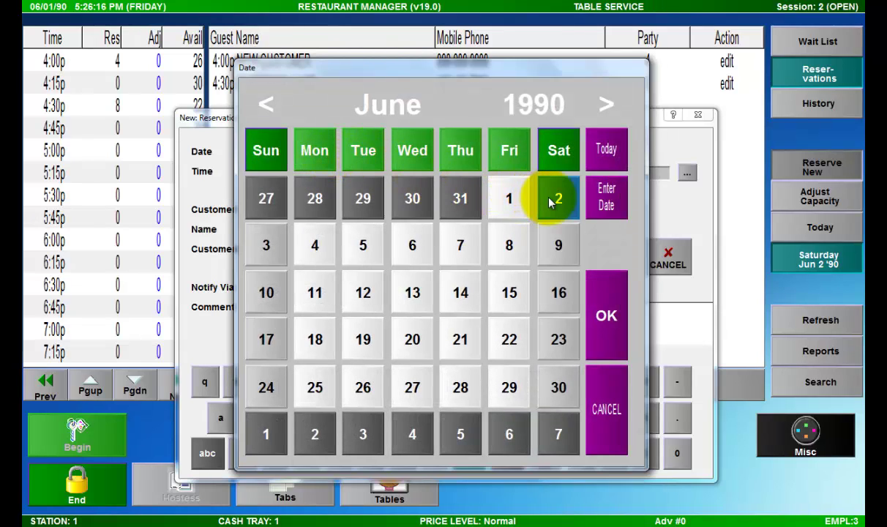
pyautogui.click(602, 298)
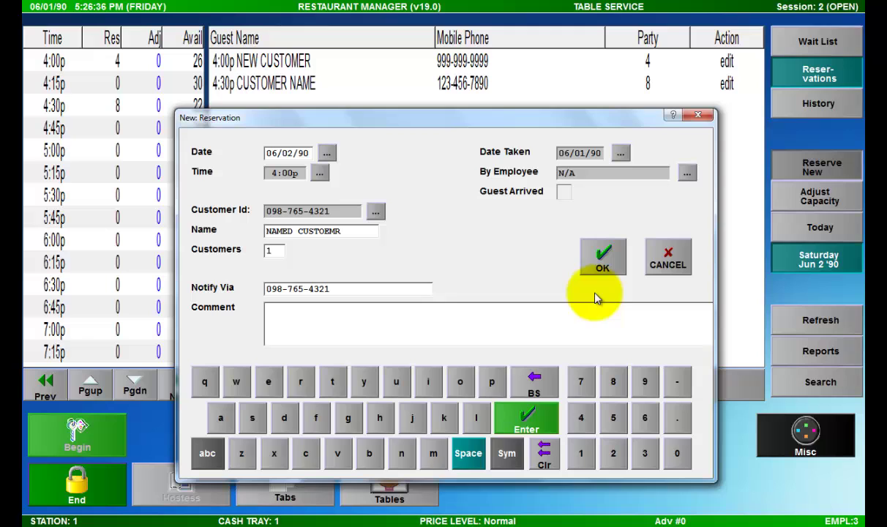
pyautogui.click(320, 172)
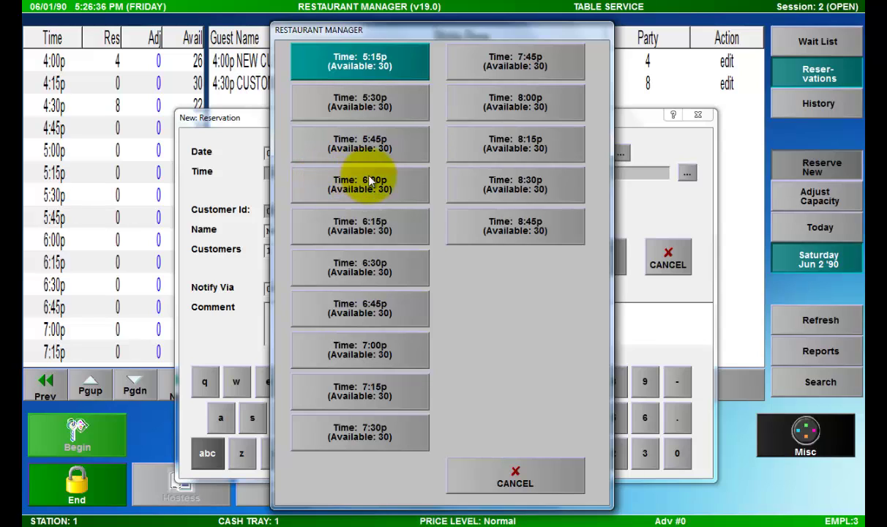
pyautogui.click(394, 266)
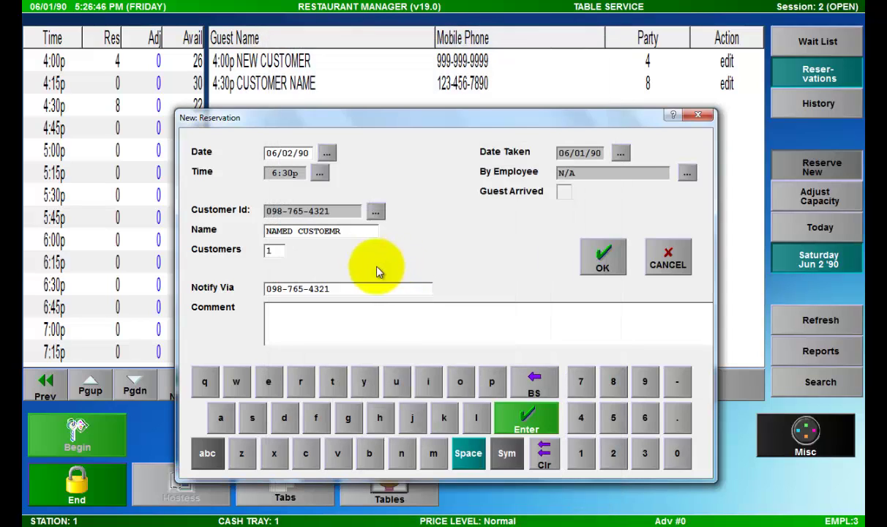
# - Set the party size to 3, assign the employee, and save the reservation
pyautogui.click(273, 251)
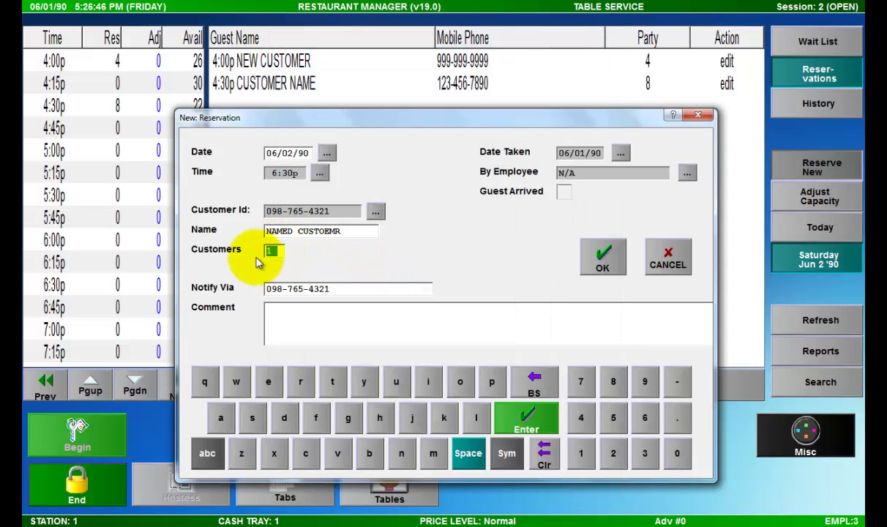
pyautogui.write('3')
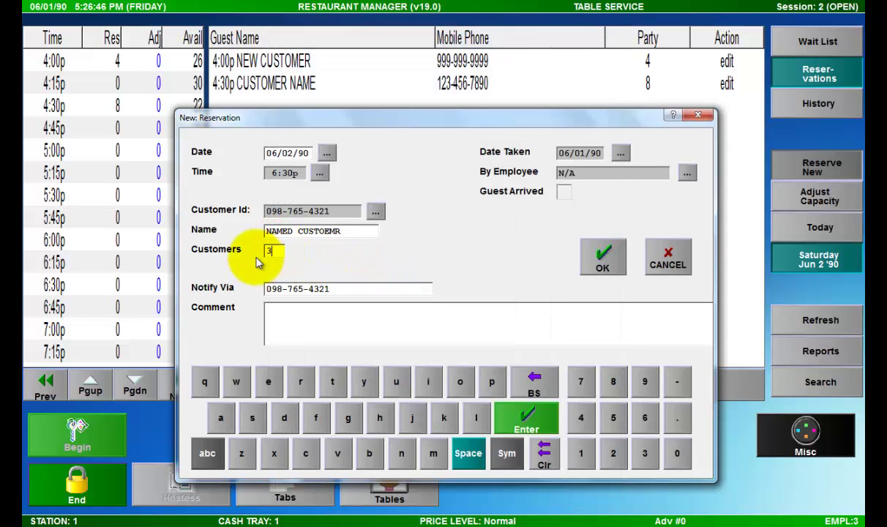
pyautogui.click(687, 173)
pyautogui.click(457, 261)
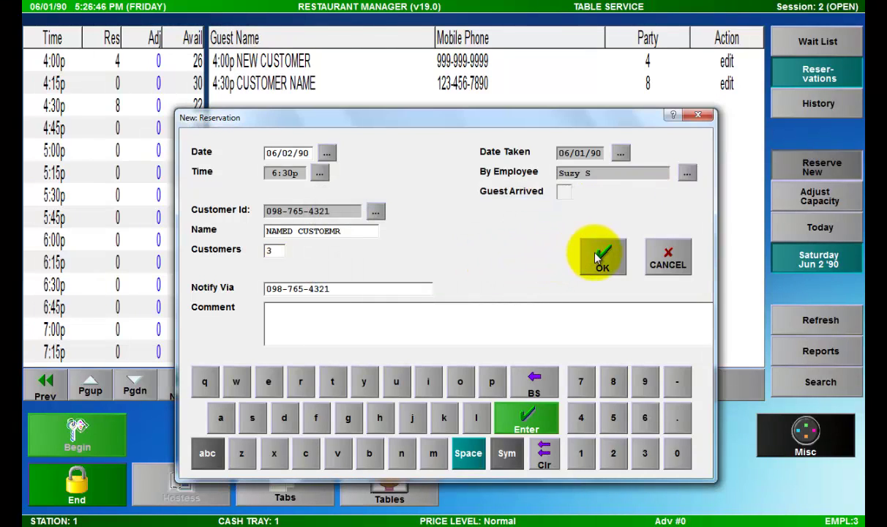
pyautogui.click(597, 258)
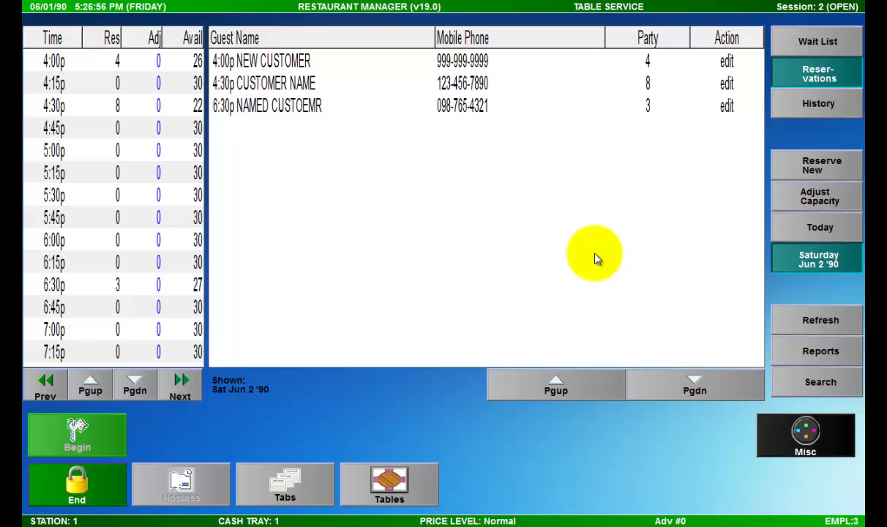